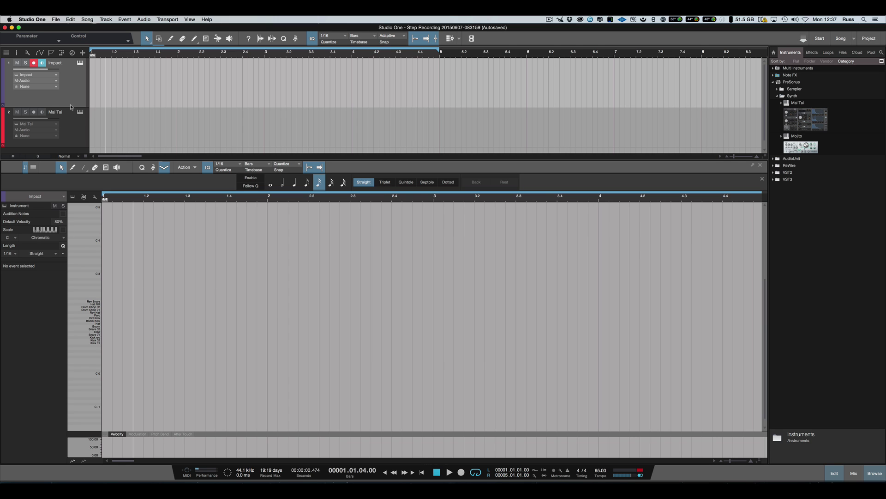
Switch between the Mai Tai and Impact tracks, leaving the Impact drum track selected.
click(73, 132)
click(69, 92)
click(74, 122)
click(70, 93)
Keep the drum-name view and zoom the lanes taller so Kick 01 to Rev Snare read clearly.
click(84, 197)
click(83, 197)
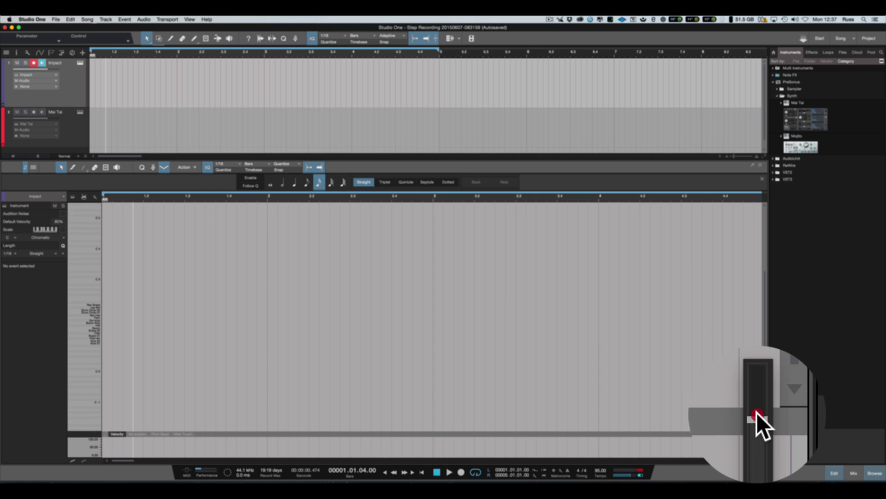
drag(757, 463, 759, 462)
drag(763, 412, 756, 412)
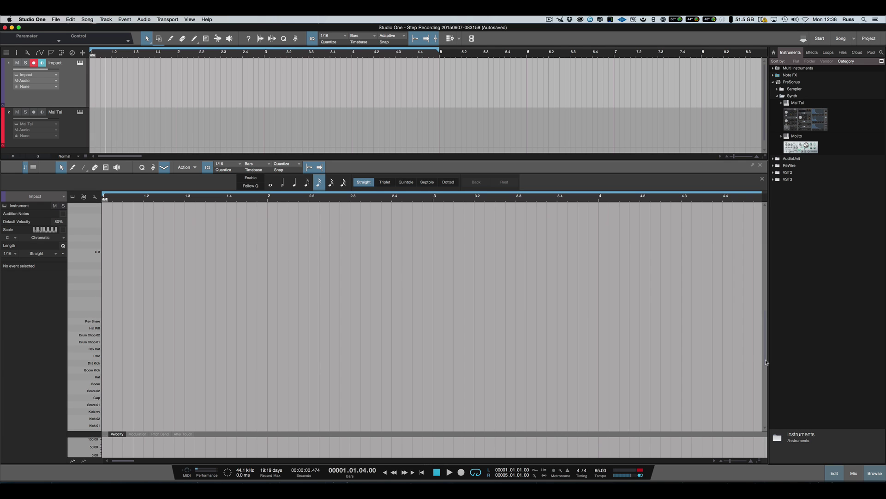
drag(767, 363, 767, 375)
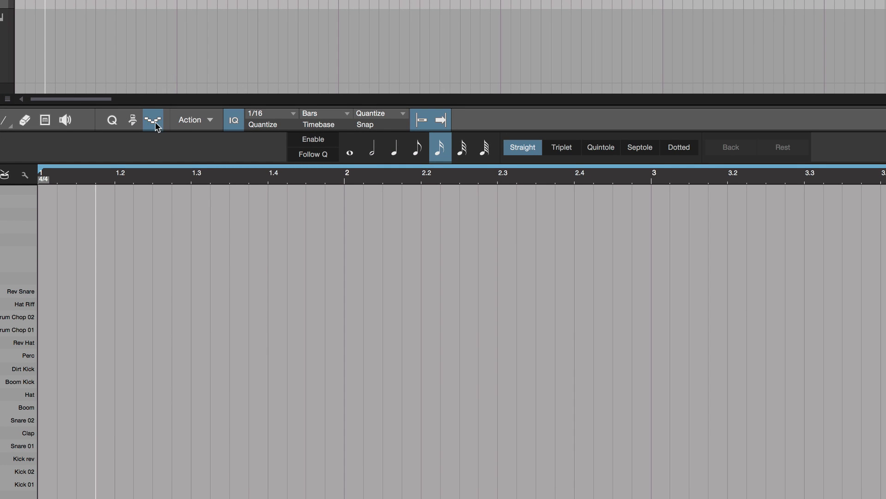
Show the step recording options and leave step recording enabled at a 1/16 note value.
click(154, 121)
click(154, 122)
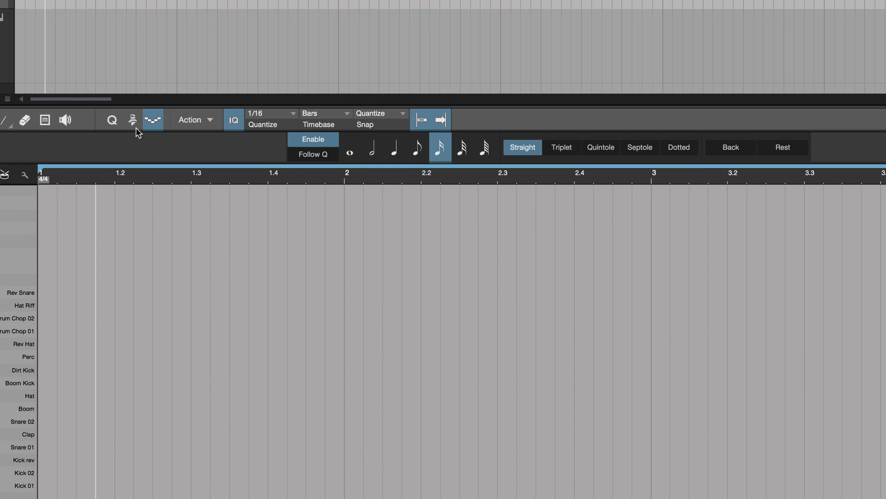
click(332, 144)
click(328, 143)
click(327, 143)
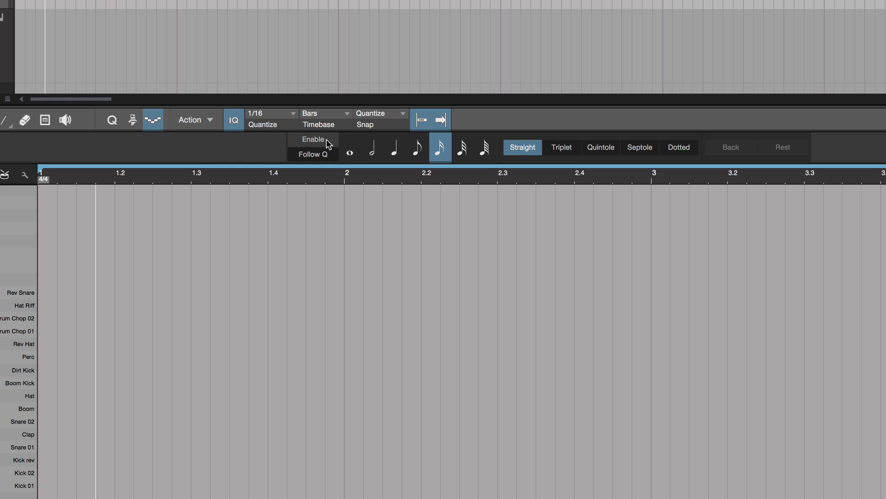
click(328, 143)
click(324, 155)
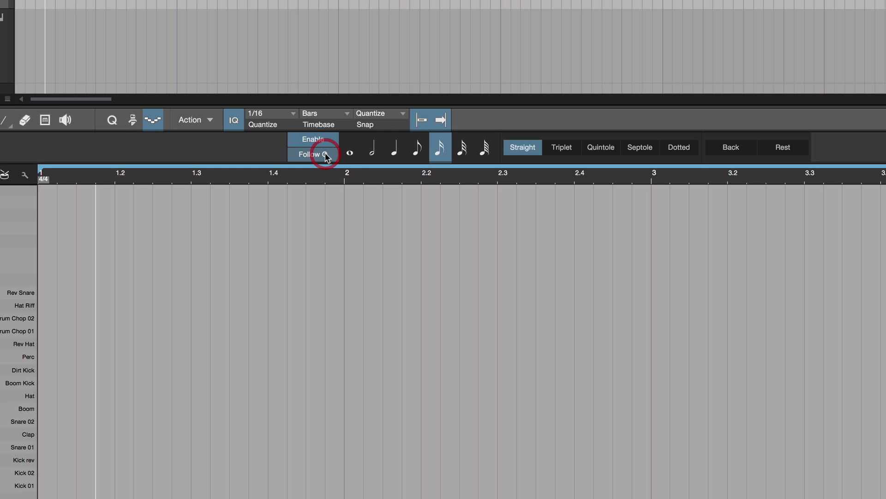
click(325, 157)
click(323, 141)
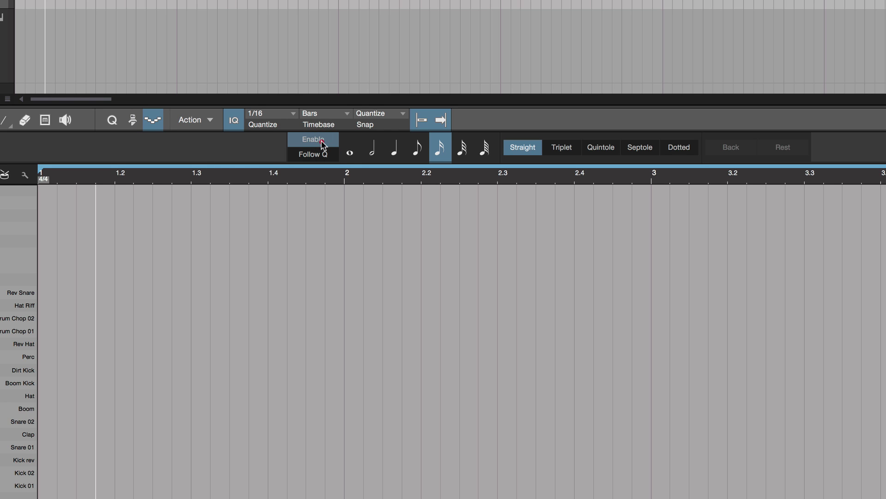
click(318, 142)
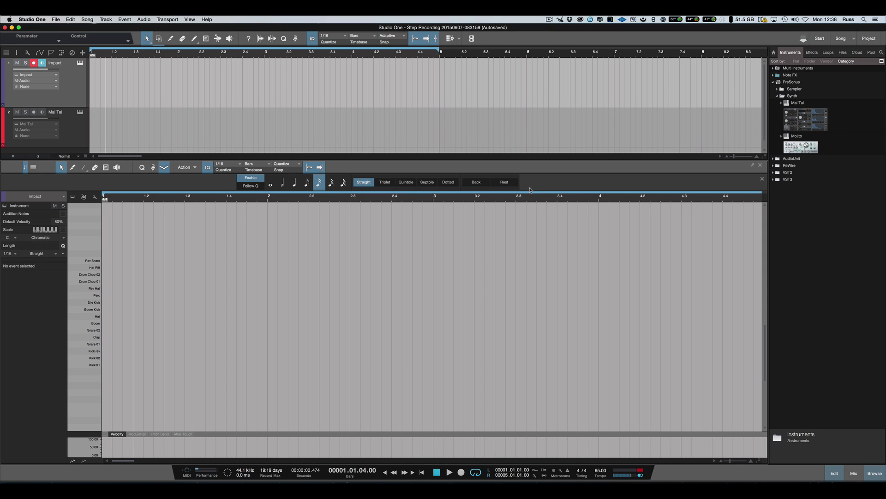
Start playback, then return the song position to 00001.01.01.00.
key(ctrl+r)
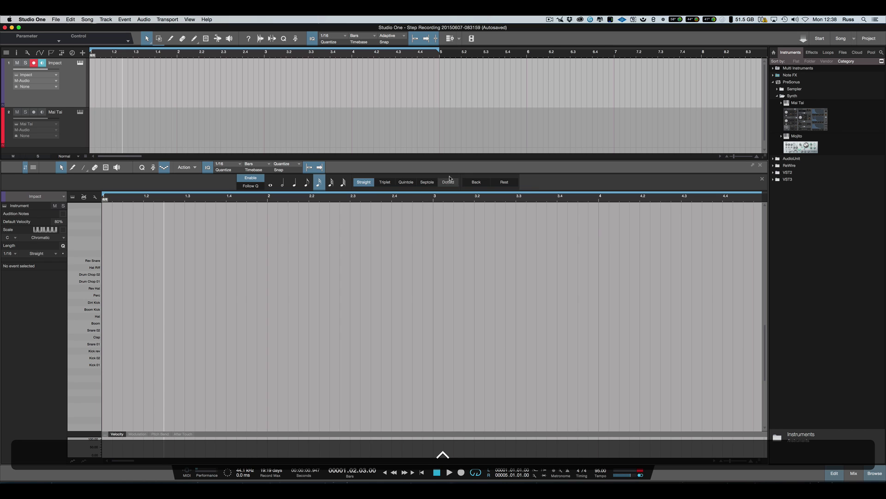
key(ctrl)
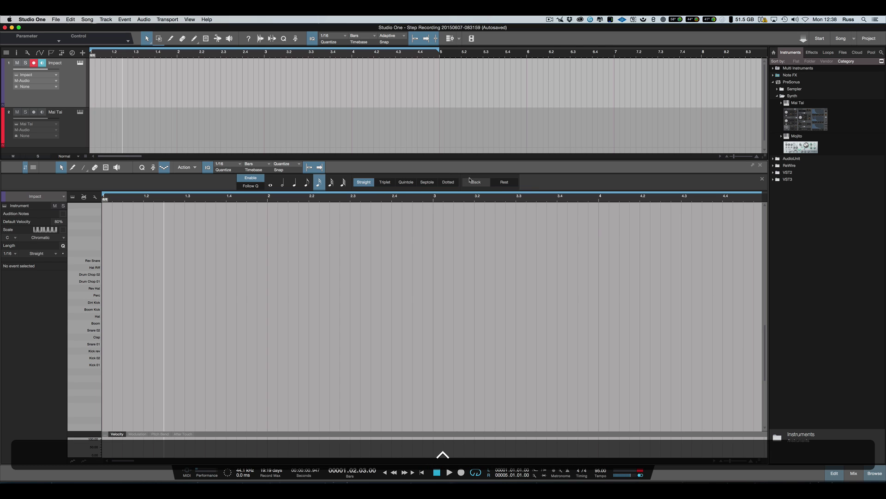
key(ctrl+b)
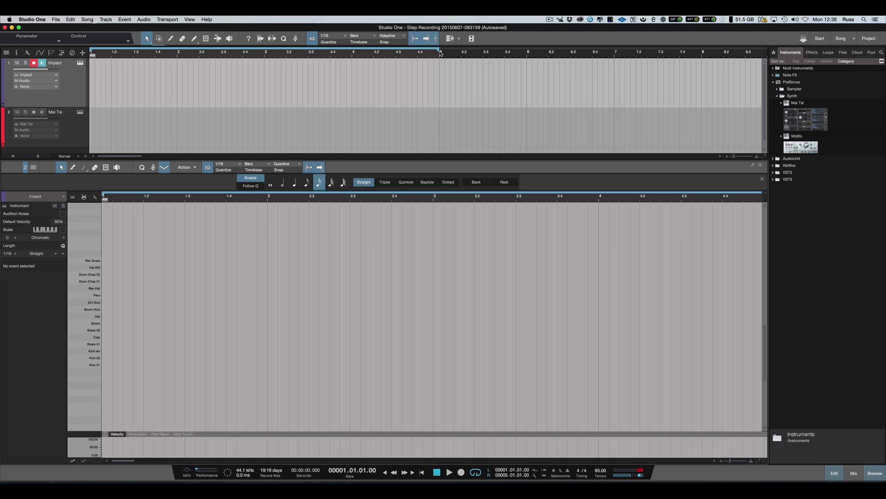
Shorten the loop to bar 1, paint an empty one-bar Impact event there, and disable step recording.
drag(440, 52, 178, 52)
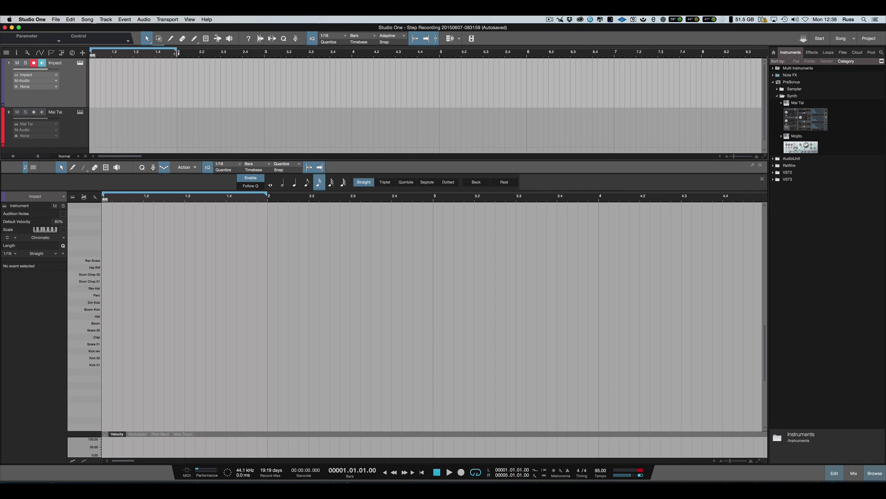
double_click(154, 76)
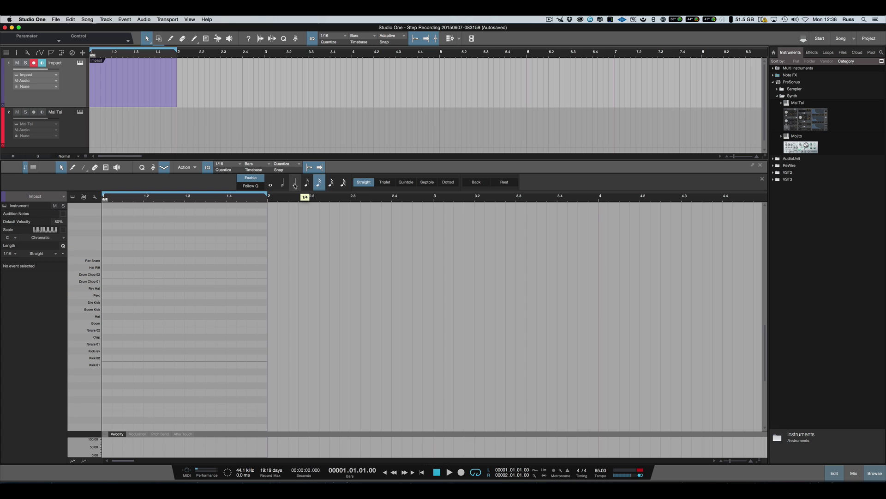
click(255, 178)
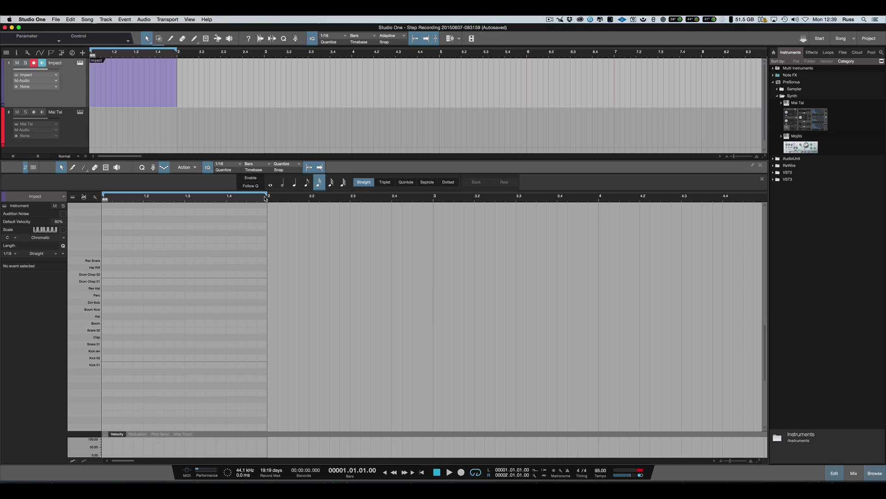
Step-enter hi-hats in bar 1 at 1/8, then 1/16 and 1/32 lengths, and play the pattern.
click(306, 184)
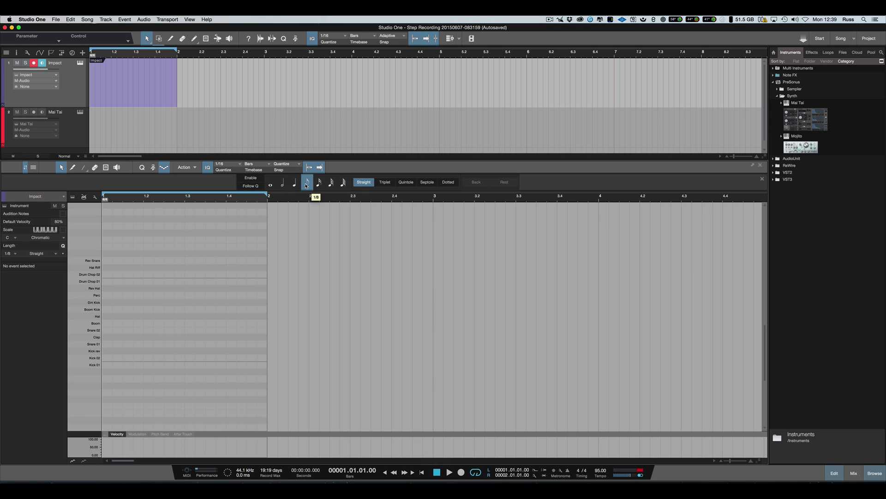
click(251, 179)
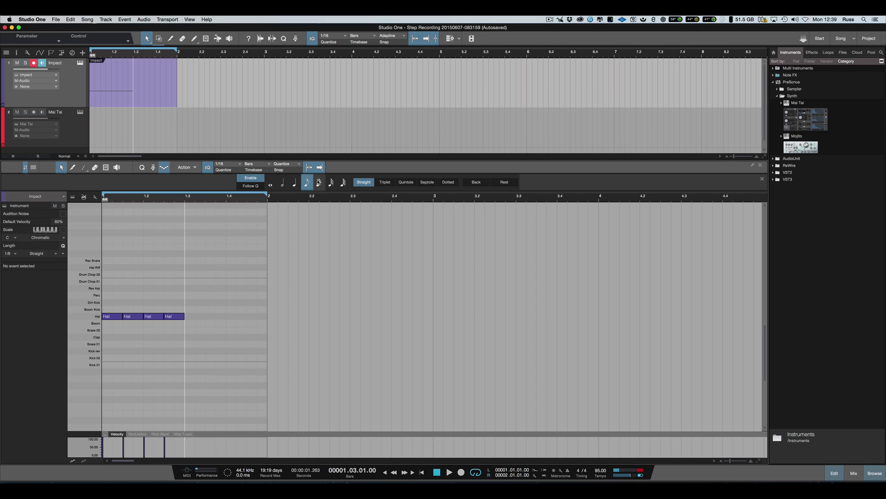
click(319, 182)
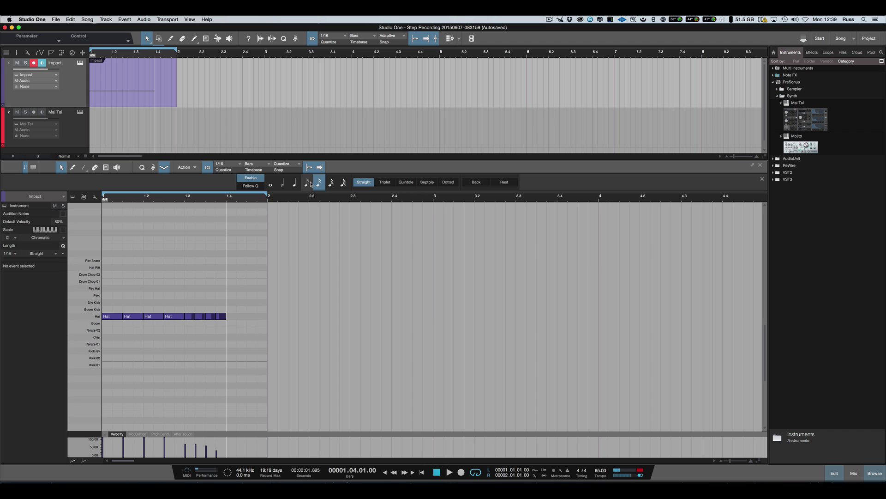
click(332, 183)
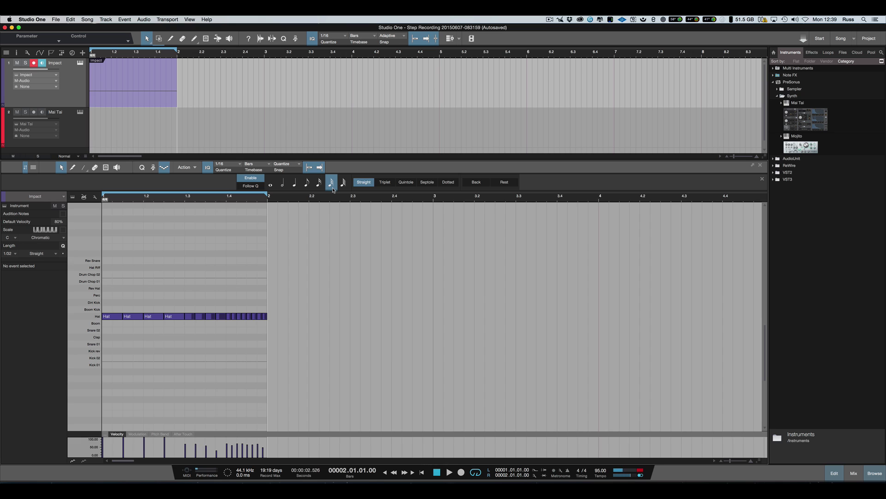
key(space)
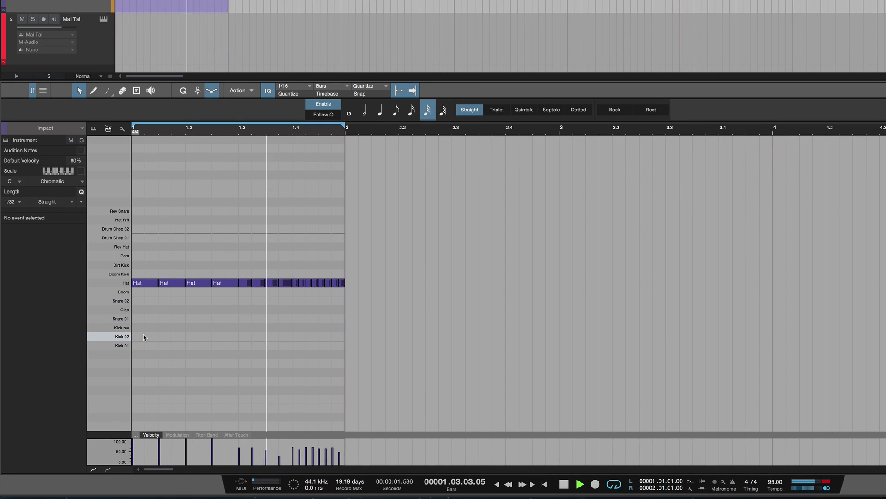
At quarter-note length, rest over beats 1 and 3 to place Snare 02 on beats 2 and 4, then audition.
key(space)
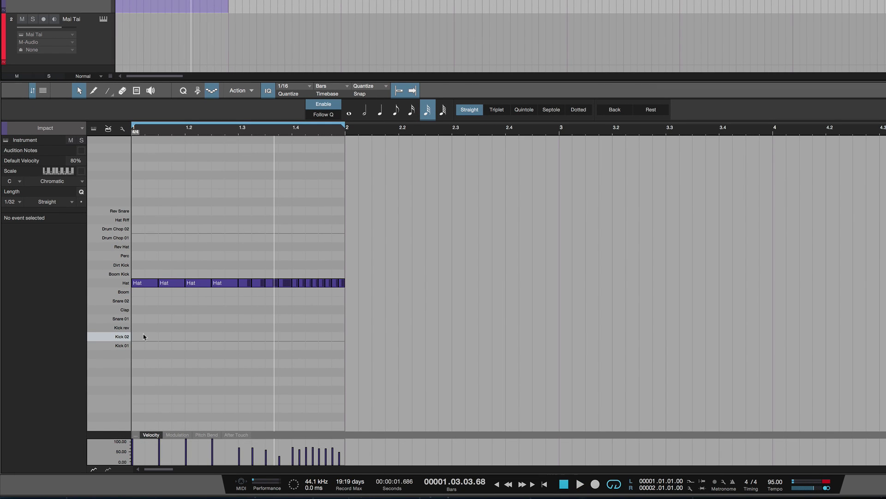
key(comma)
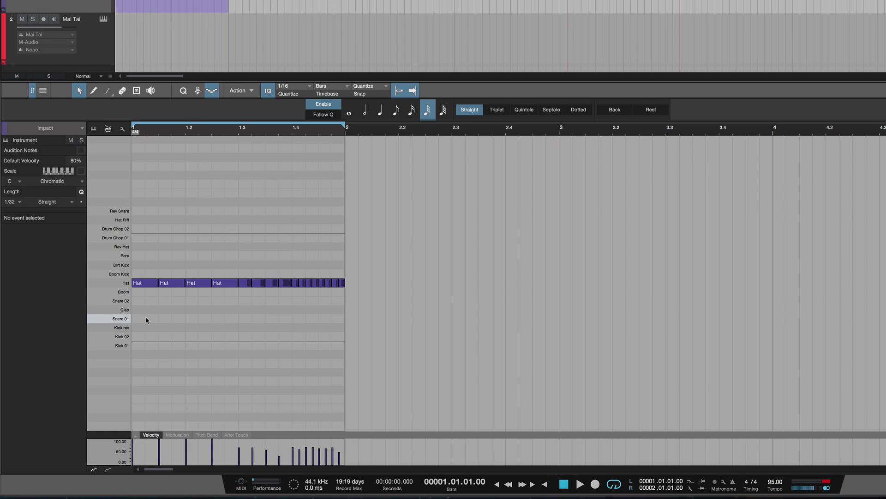
mouse_move(138, 291)
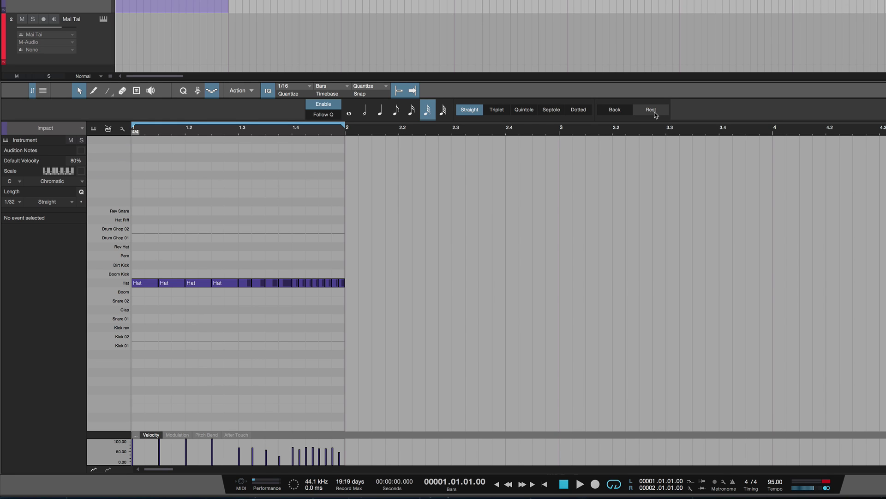
key(ctrl+r)
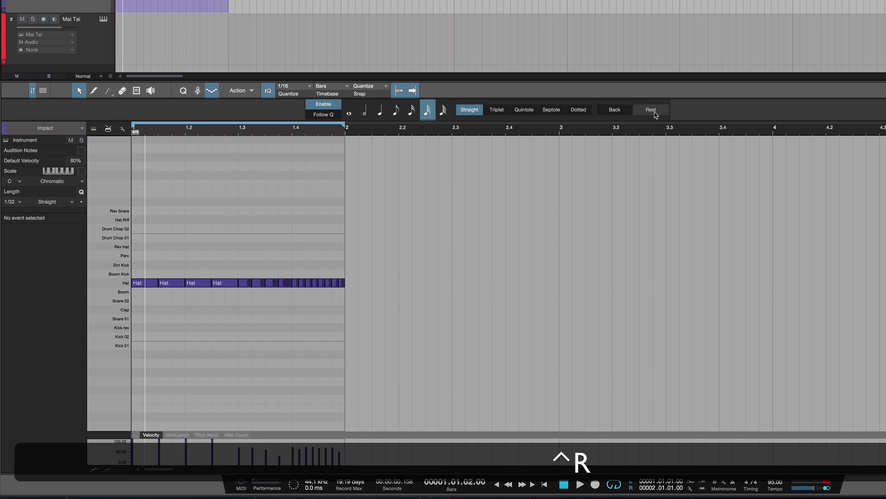
click(381, 116)
key(comma)
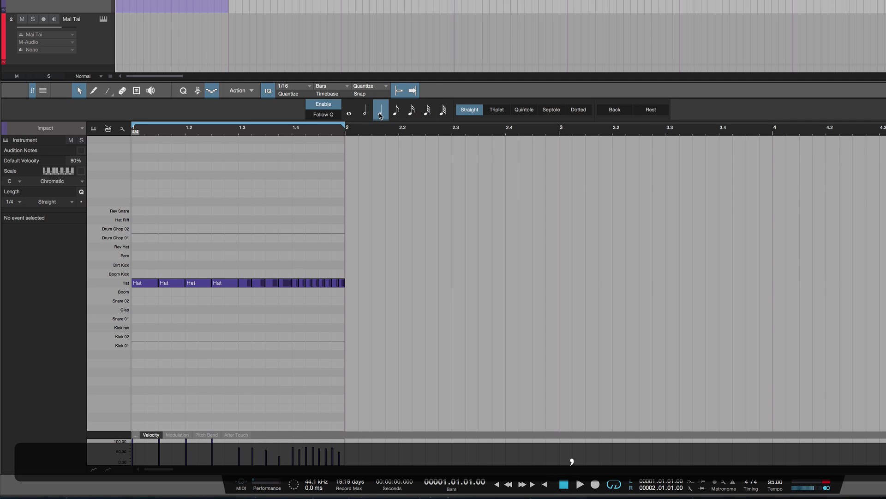
key(ctrl+r)
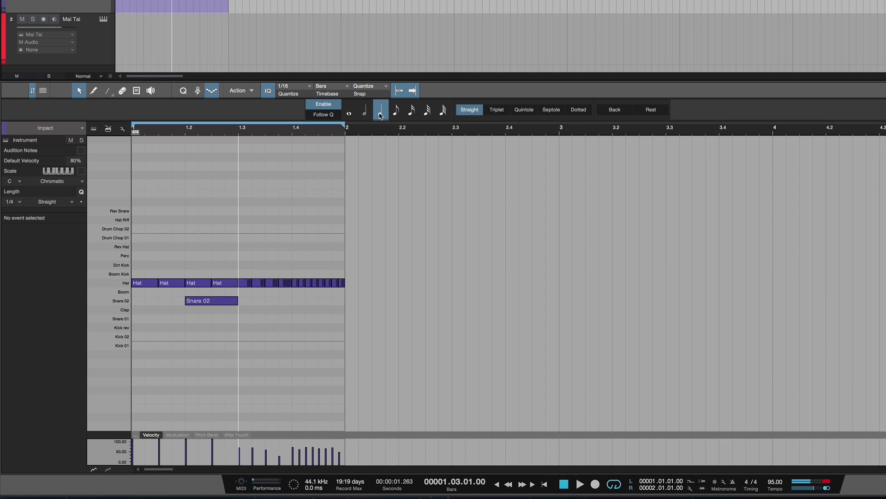
key(ctrl+r)
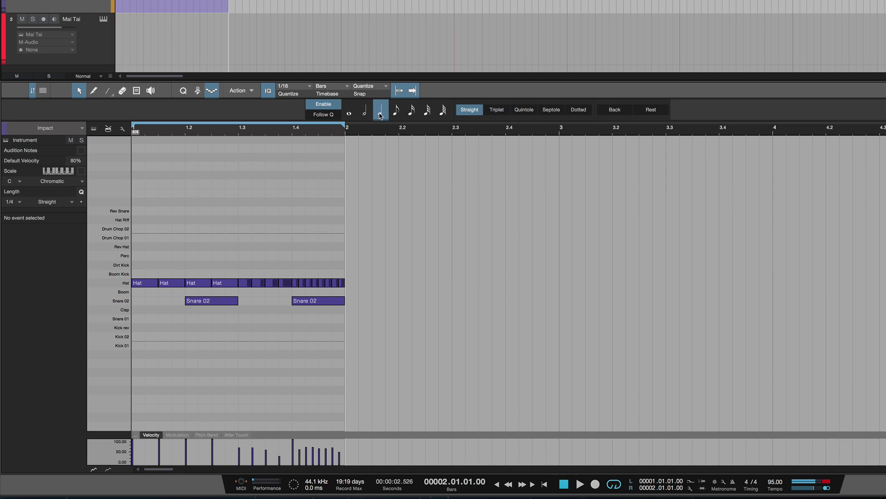
key(space)
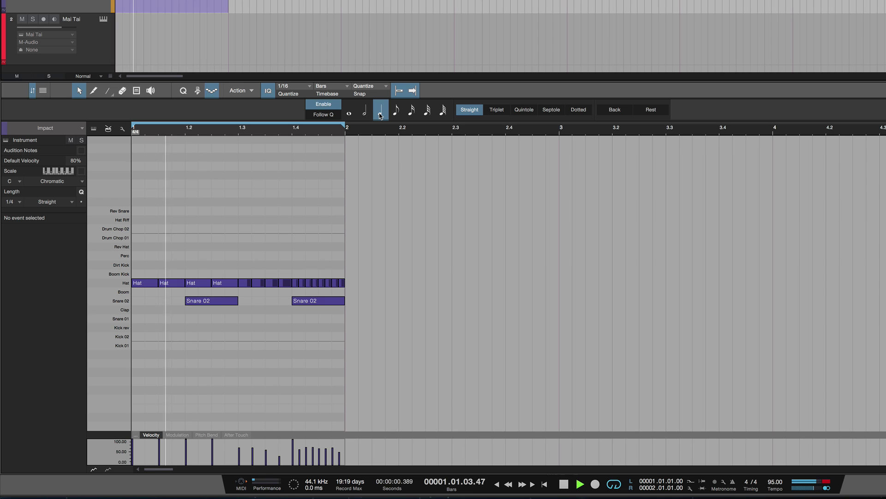
key(space)
key(comma)
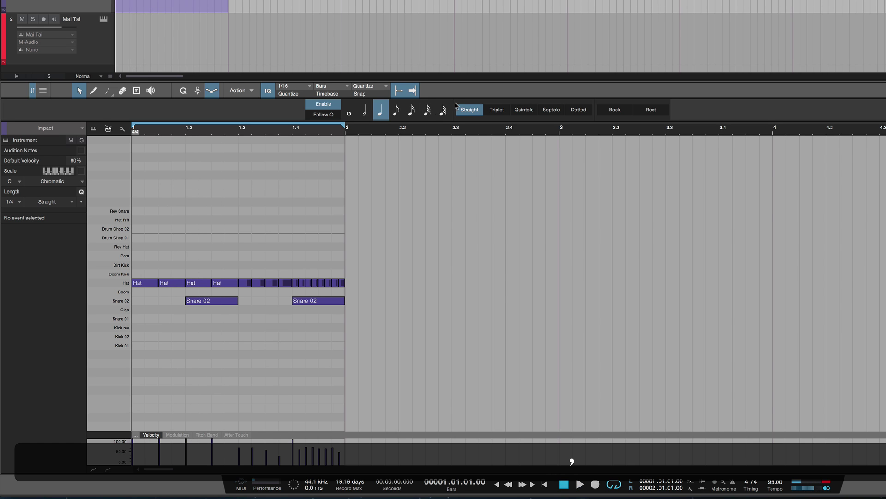
At 1/16 step length, rest up to beat 4, add a Kick 01 hit there and play the groove.
click(399, 115)
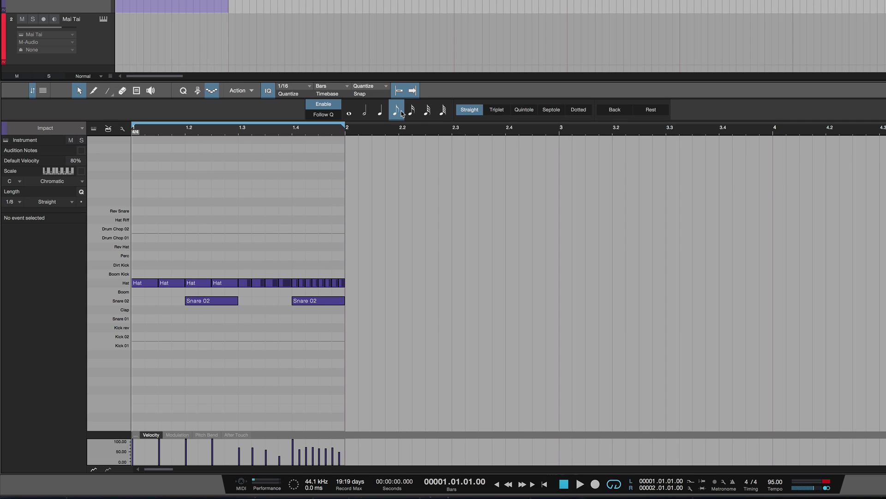
click(411, 112)
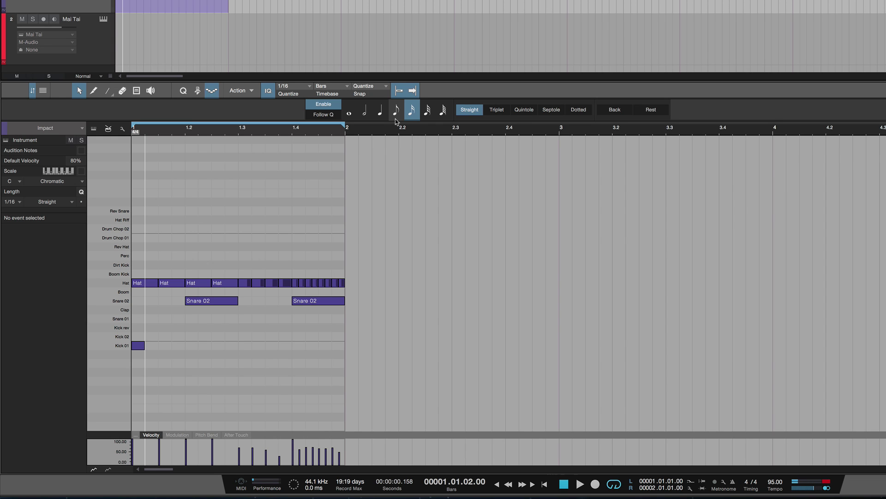
key(ctrl+r)
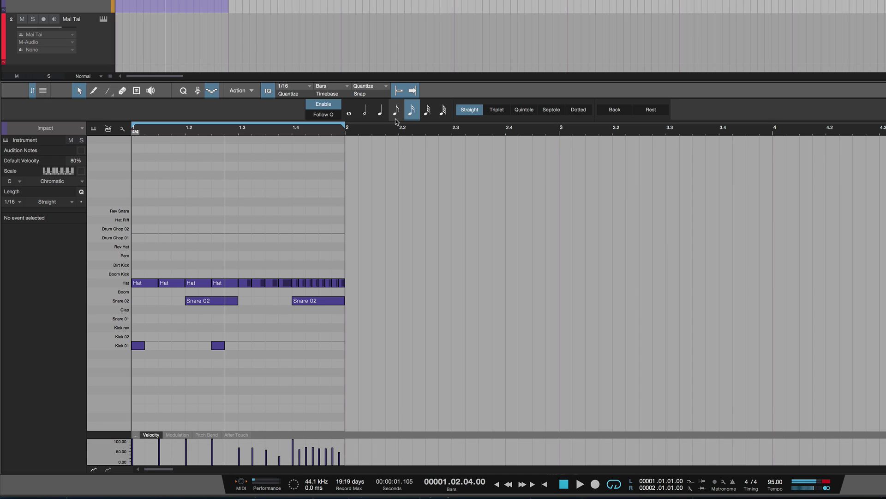
key(ctrl+r)
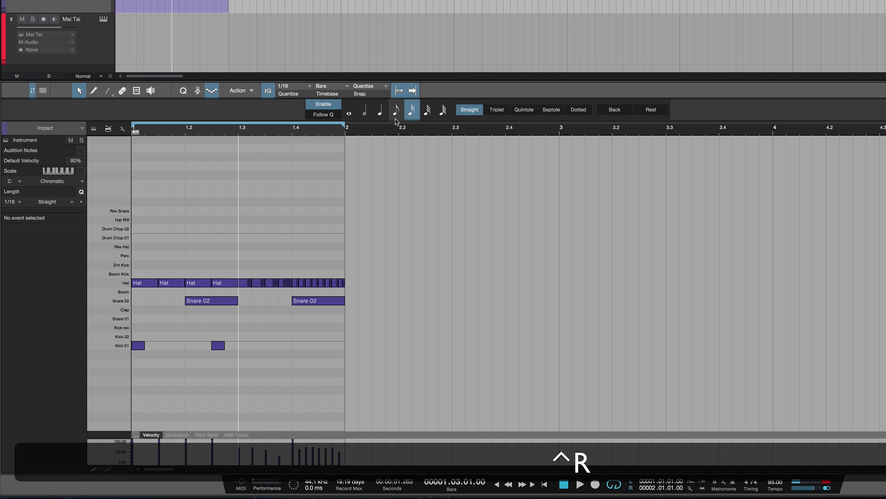
key(ctrl+r)
key(ctrl+r)
key(ctrl+r)
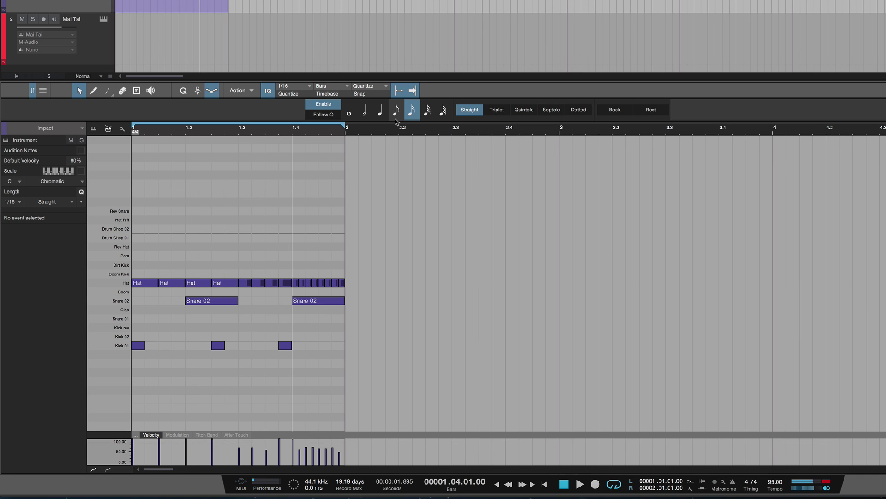
key(space)
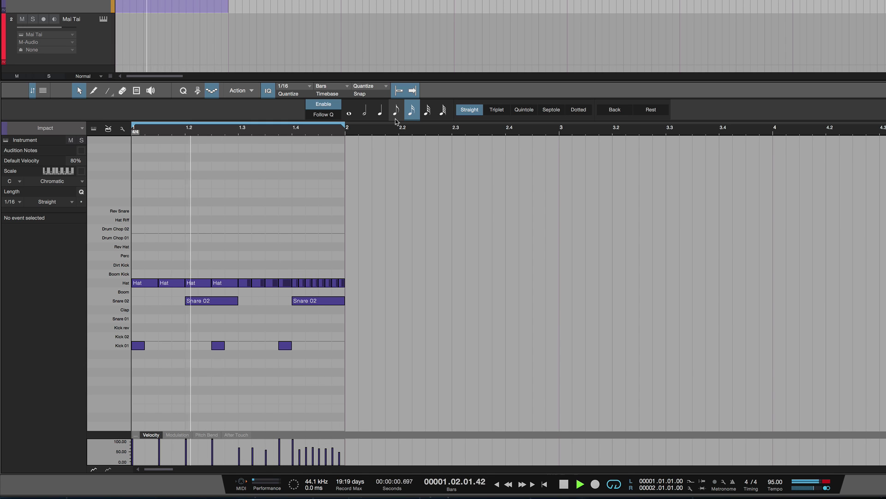
Stop playback, show the Mai Tai track in the editor at the song start, and enable step entry.
key(space)
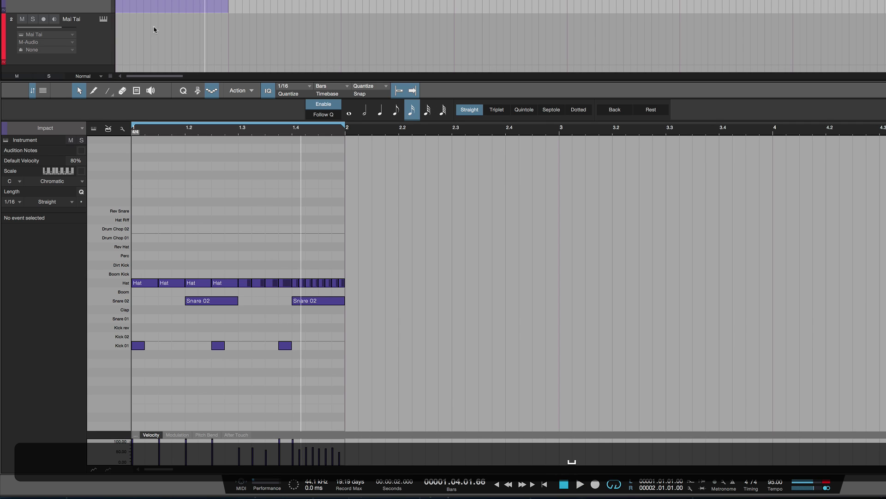
click(106, 45)
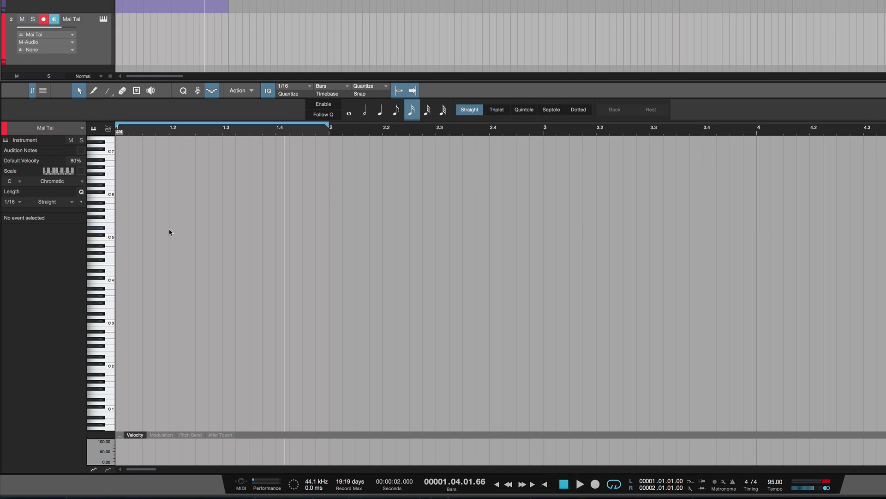
key(comma)
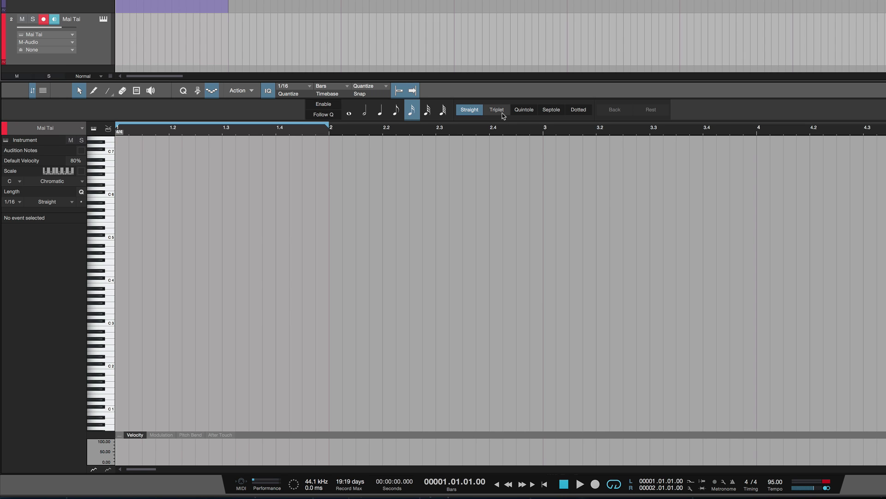
click(335, 106)
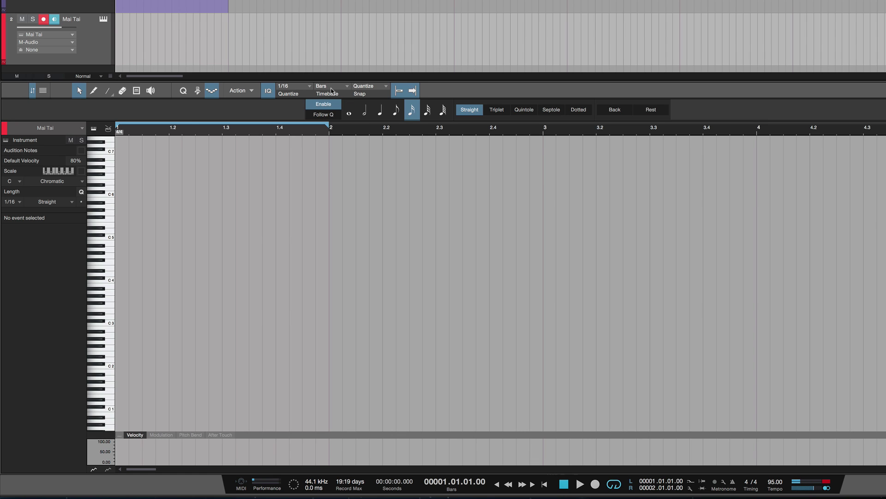
Create a one-bar Mai Tai part at bar 1, step-enter six two-note chords with rests, and play it.
double_click(178, 49)
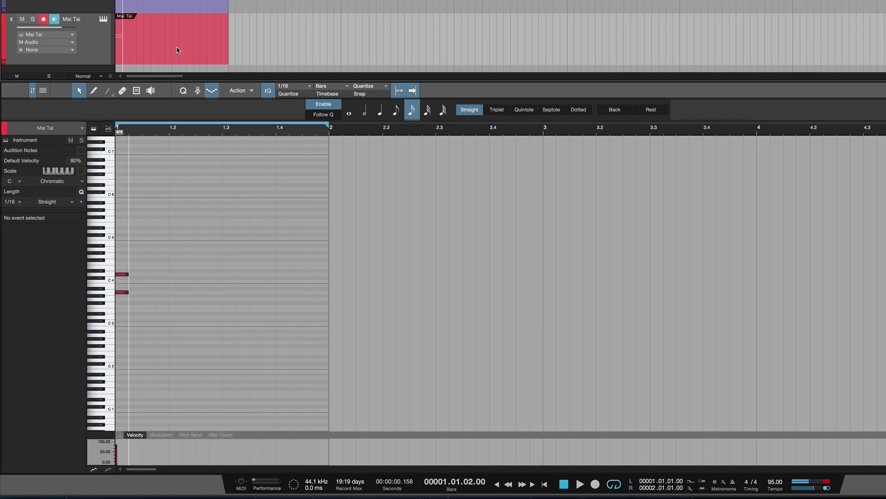
key(ctrl+r)
key(ctrl+r)
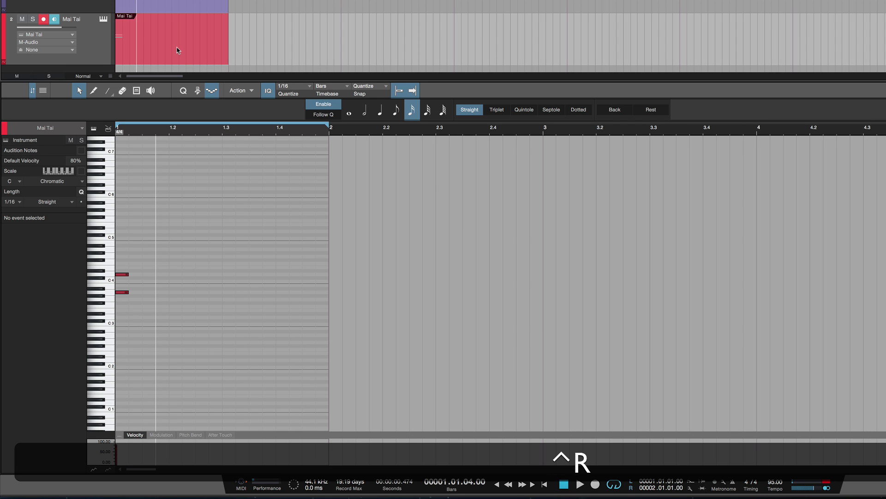
key(ctrl+r)
key(ctrl+r)
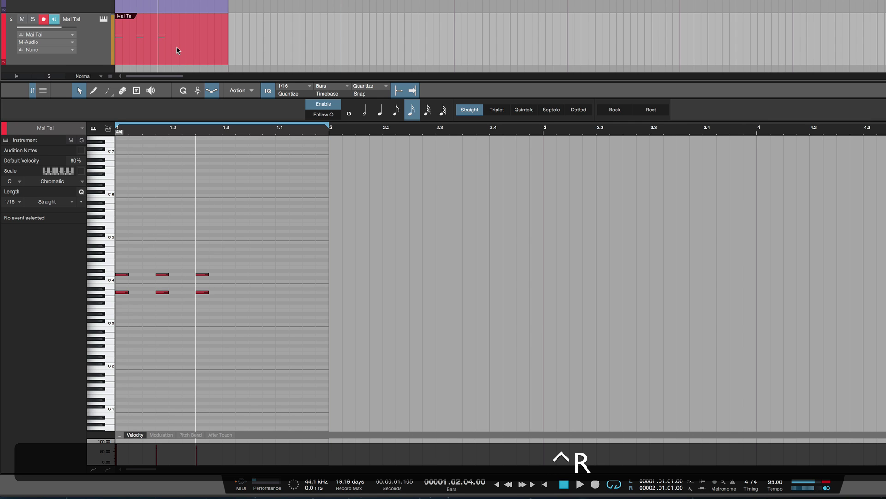
key(ctrl+r)
key(ctrl+r)
key(ctrl+r)
key(ctrl+r)
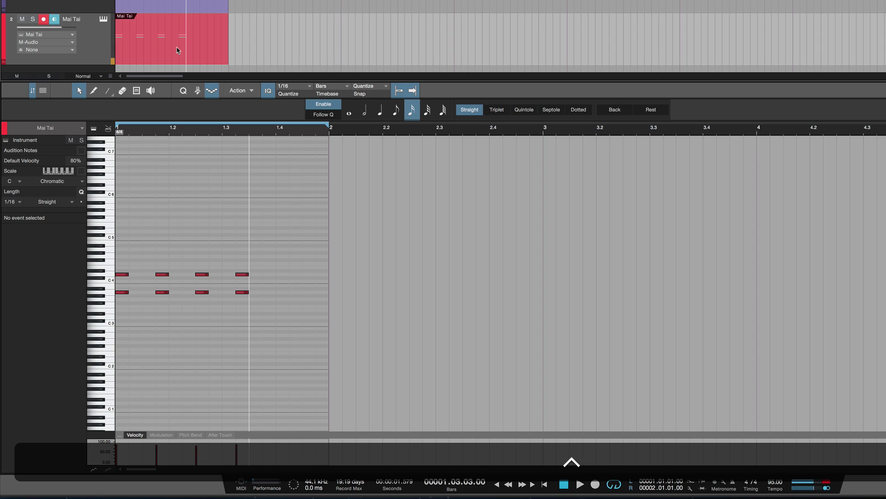
key(ctrl+r)
key(ctrl+r)
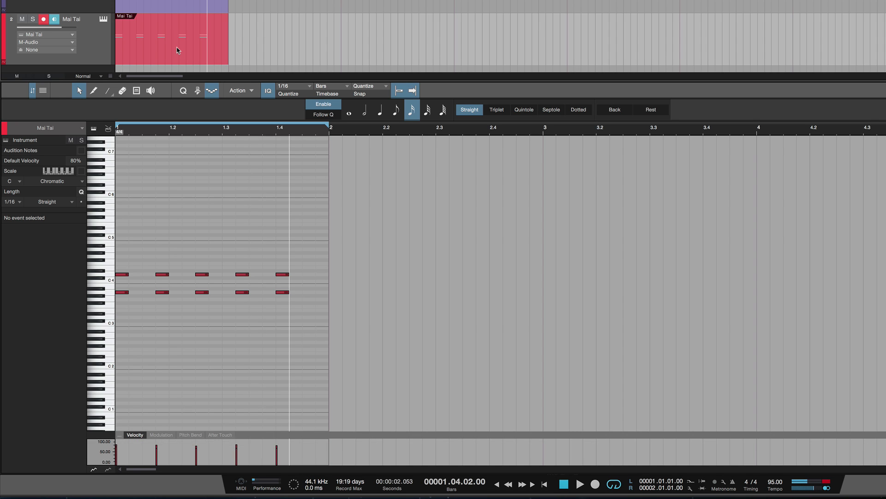
key(ctrl+r)
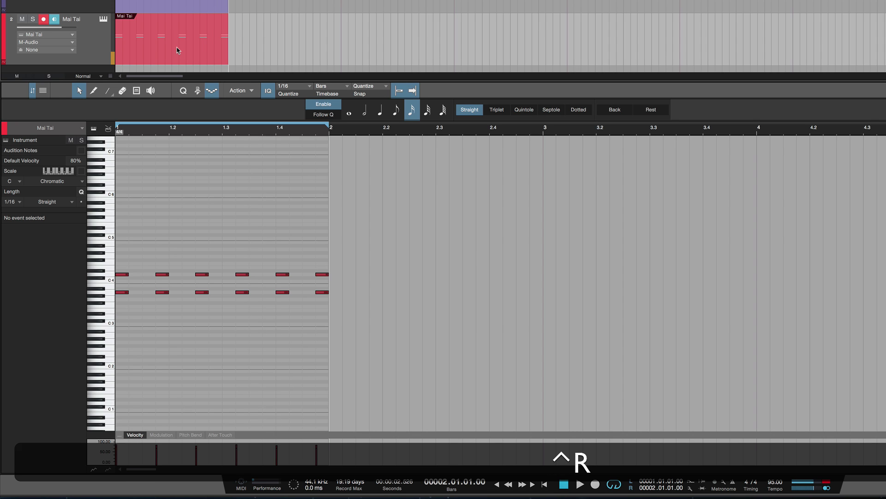
key(space)
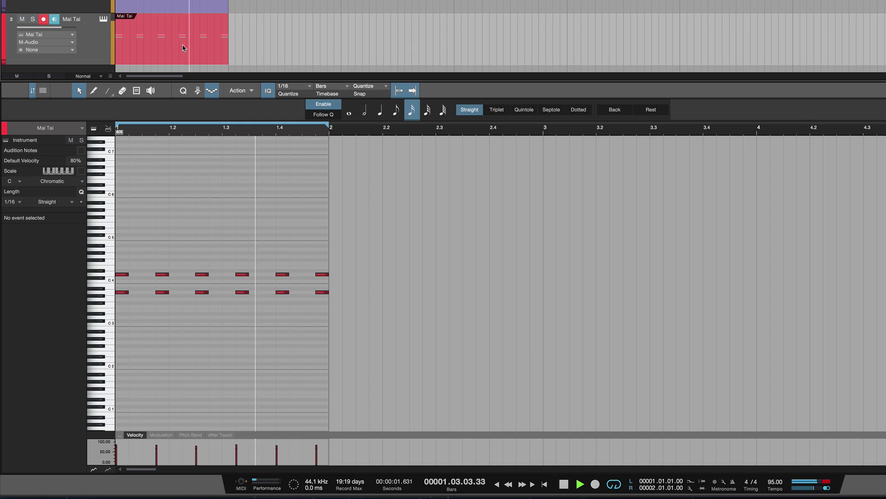
Stop playback and duplicate the Impact drum event three times to fill bars 1 to 4.
key(space)
click(171, 5)
key(d)
key(d)
key(d)
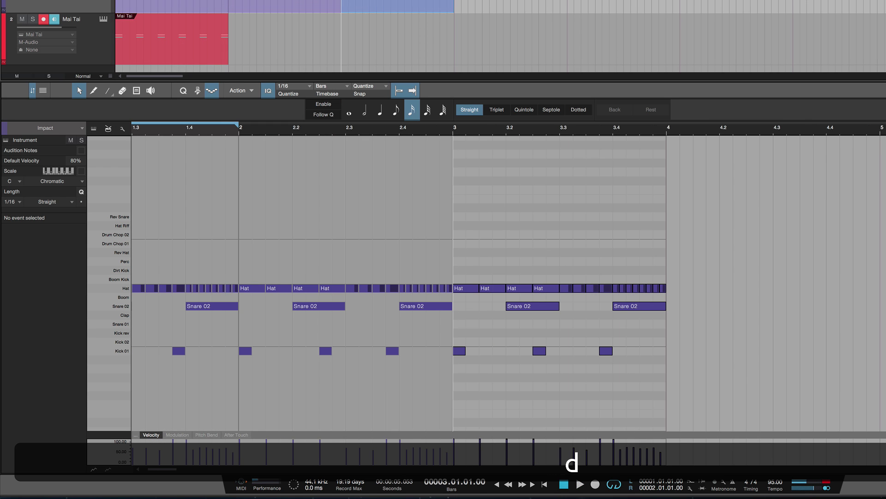
Open the Mai Tai part in the editor and set the entry position to bar 2.
click(208, 46)
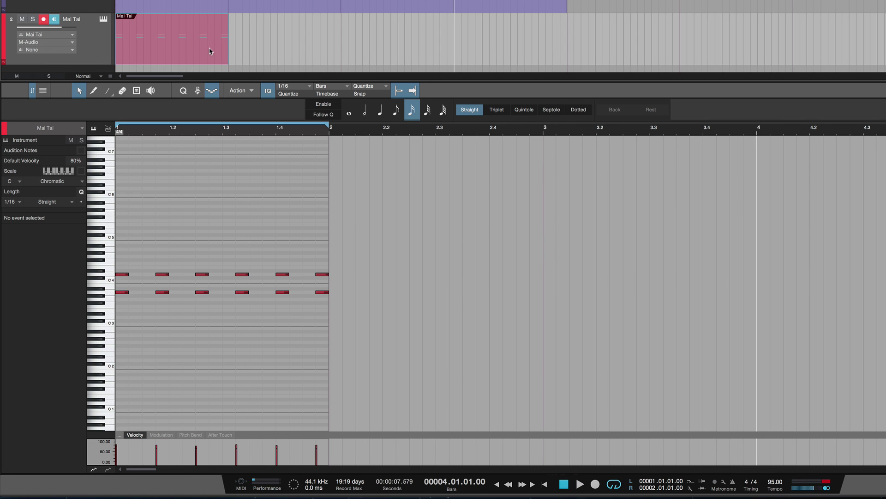
click(413, 132)
click(413, 134)
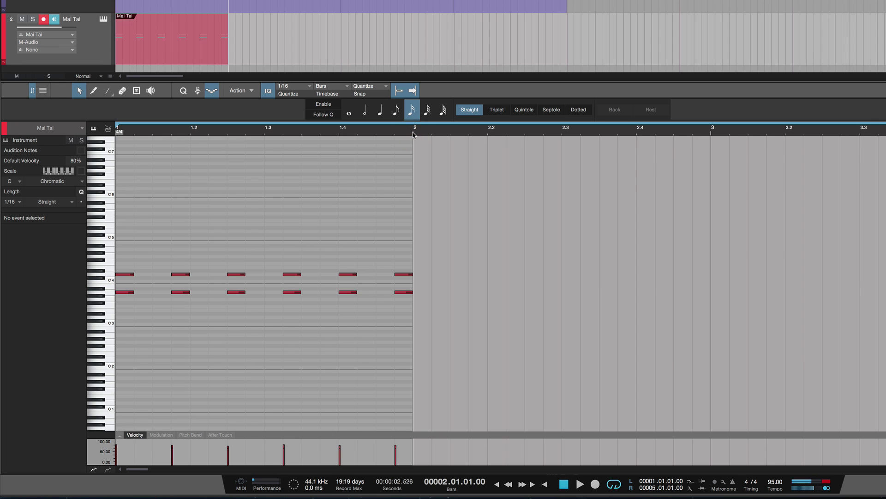
Enable step entry and record bar 2's sixteenth-note chords with rests, lowering the bottom note.
click(323, 104)
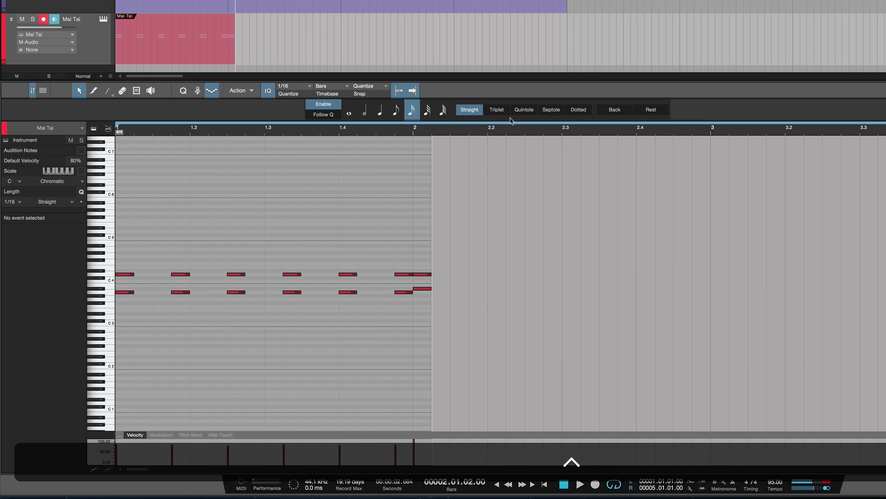
key(ctrl+r)
key(ctrl+r)
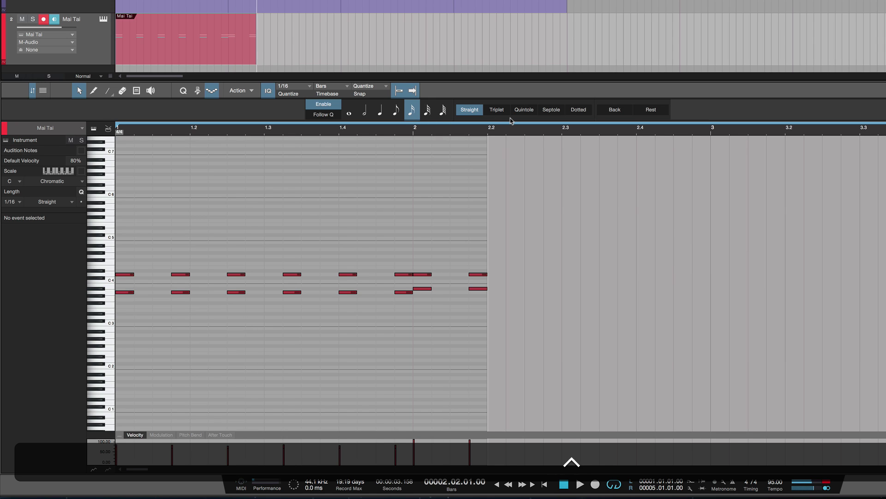
key(ctrl+r)
key(ctrl+r)
key(ctrl+r)
key(ctrl+r)
key(ctrl+r)
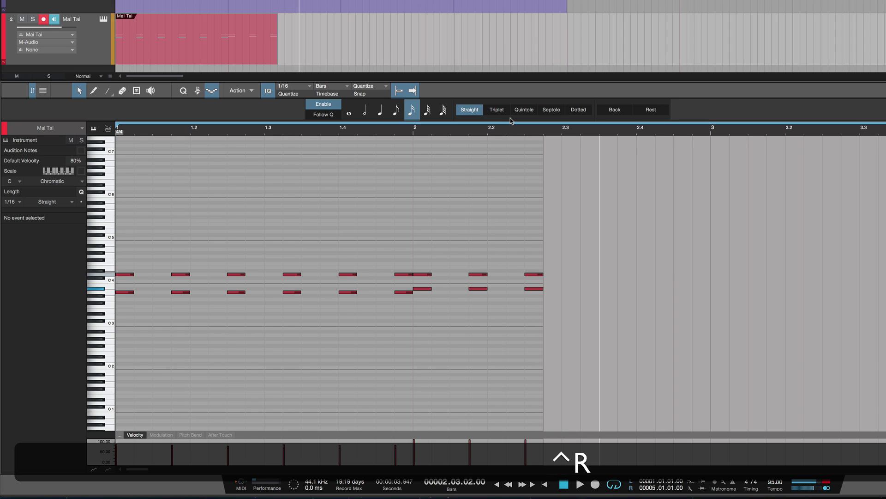
key(ctrl+r)
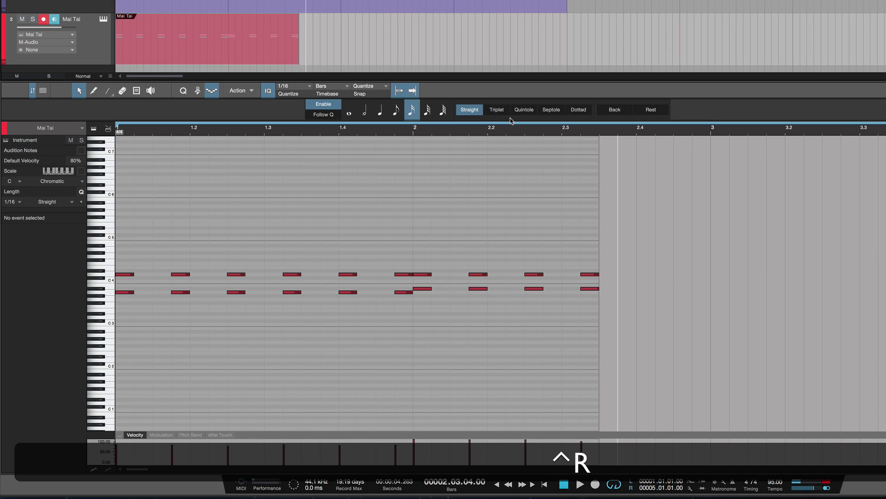
key(ctrl+r)
key(ctrl+r)
key(ctrl+r)
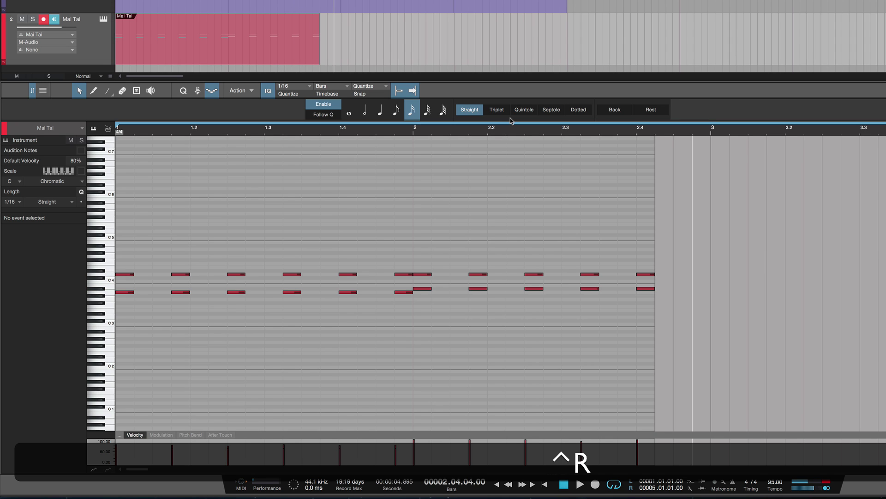
key(ctrl+r)
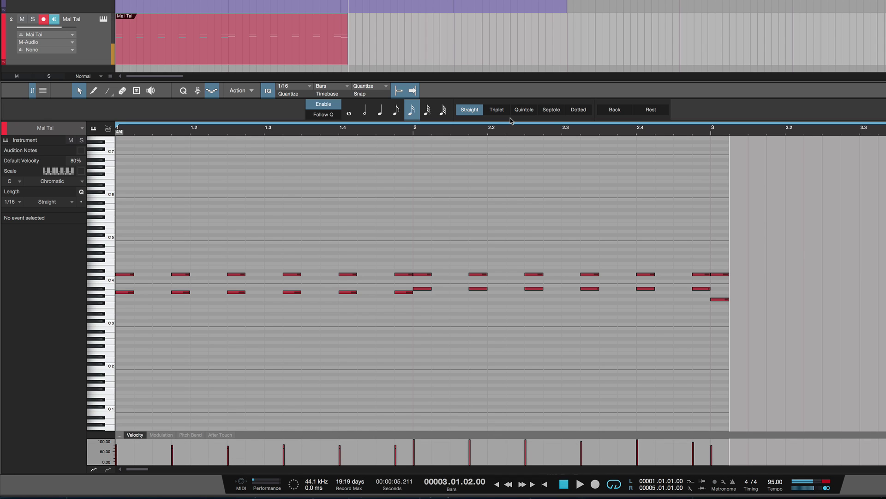
Step-record bar 3's chords, stepping back over a mistaken chord and re-entering it on beat 2.
key(ctrl+r)
key(ctrl+r)
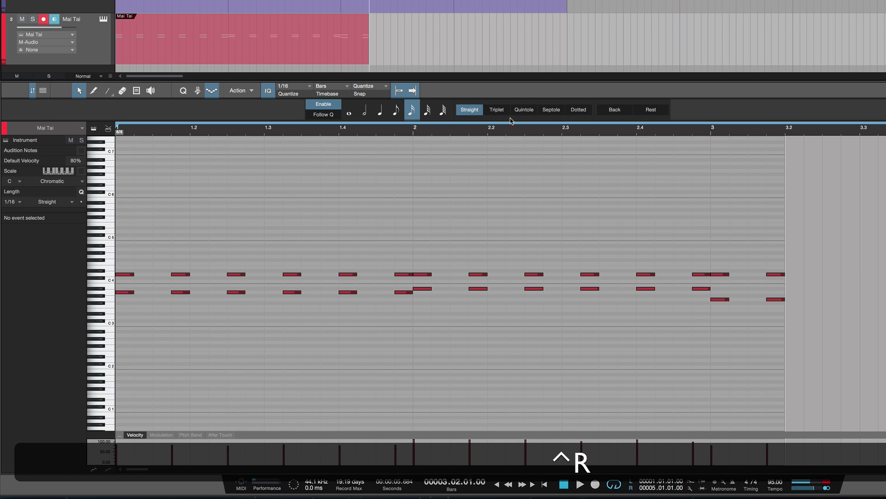
key(ctrl+r)
key(ctrl+r)
key(ctrl+r)
key(ctrl+r)
key(ctrl+r)
key(ctrl+r)
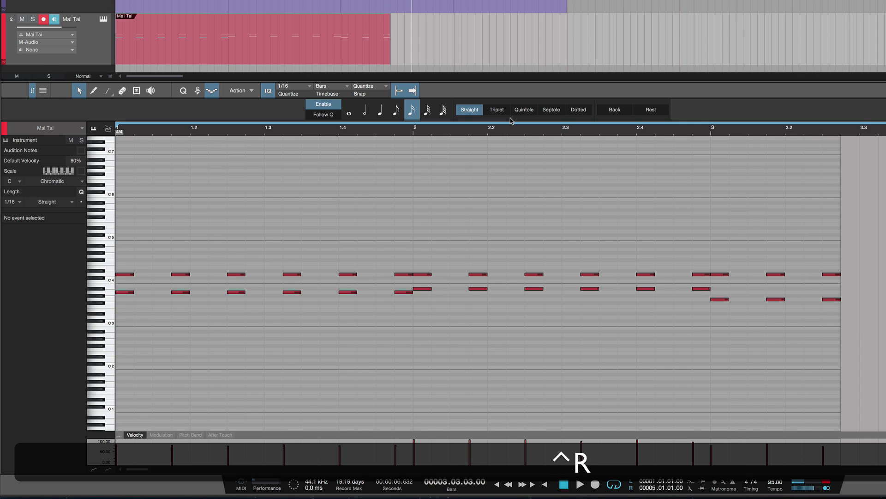
key(ctrl+b)
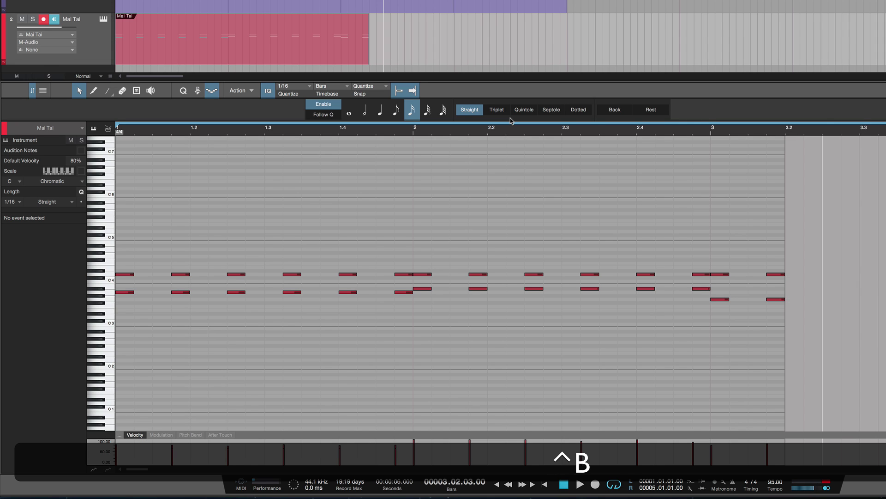
key(ctrl+r)
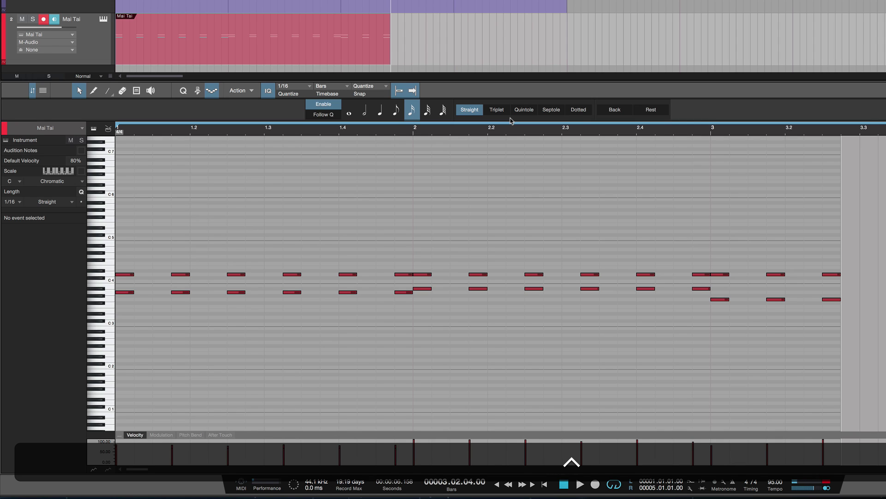
key(ctrl+r)
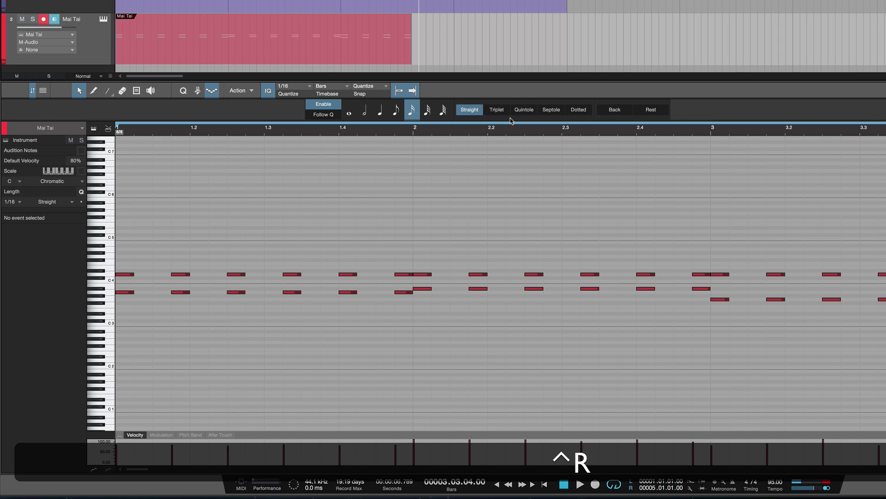
key(ctrl+r)
key(space)
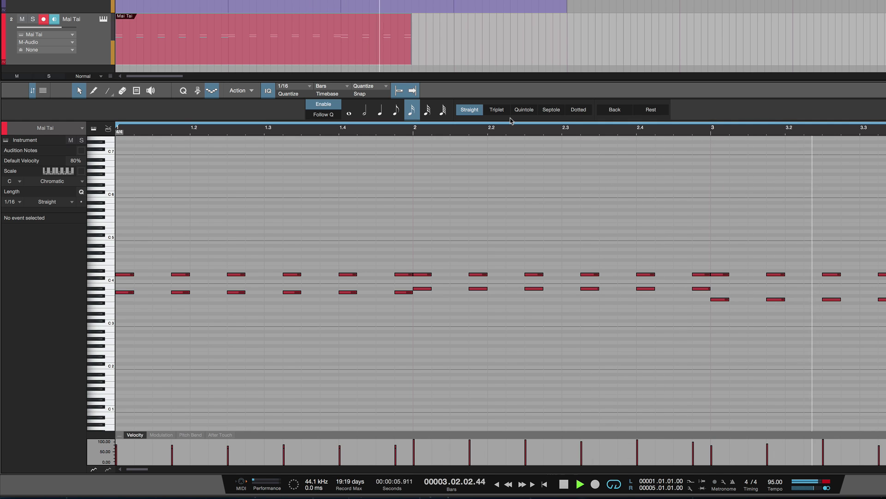
key(space)
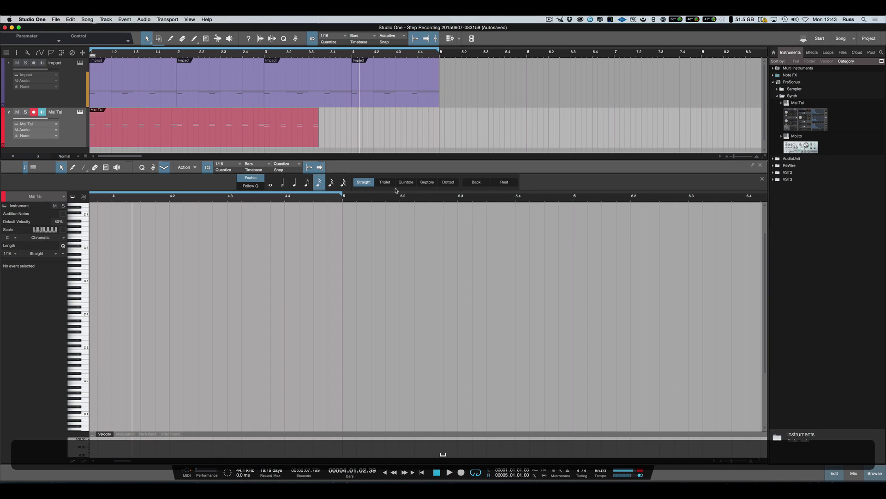
scroll(312, 272, left, 10)
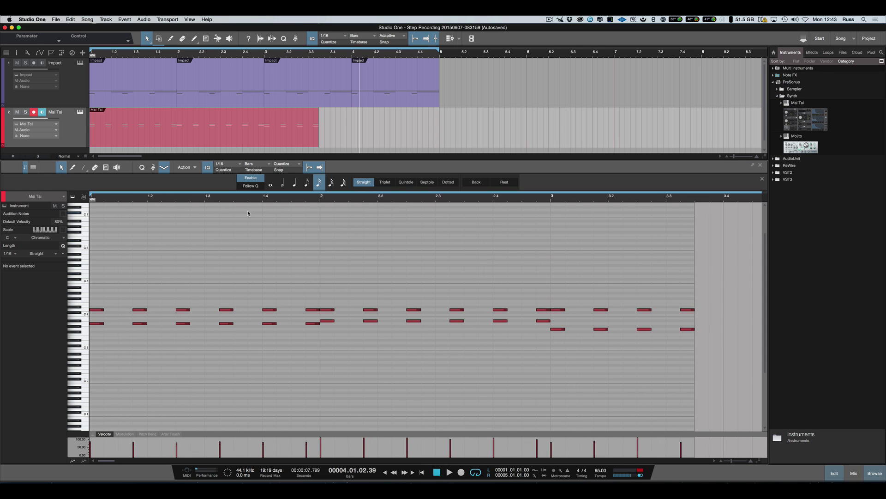
Select the first Impact event to show its Hat, Snare 02 and Kick 01 hits in the editor.
click(79, 98)
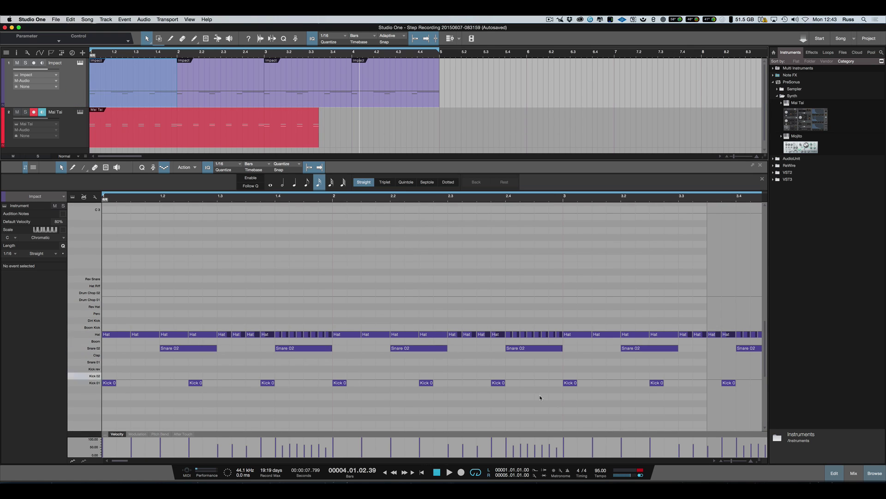